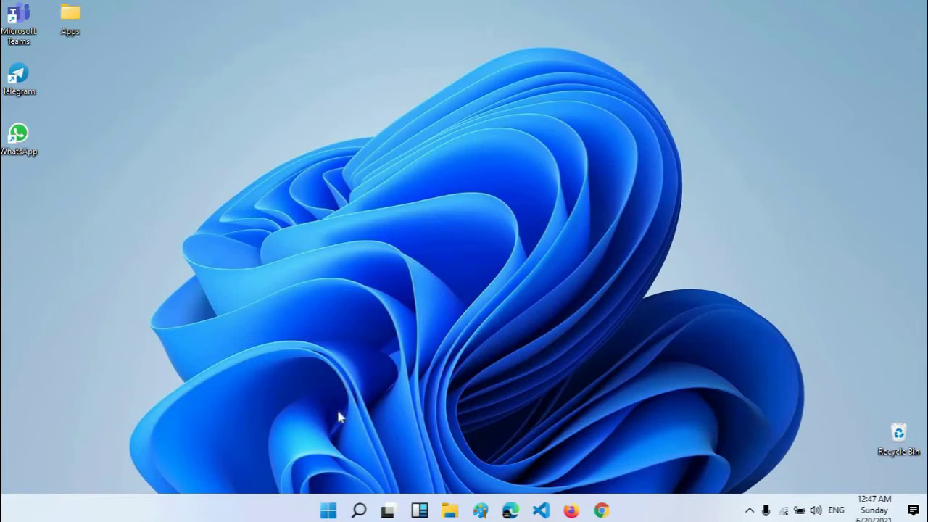
Open the desktop's personalization settings and go to the Taskbar options
right_click(381, 238)
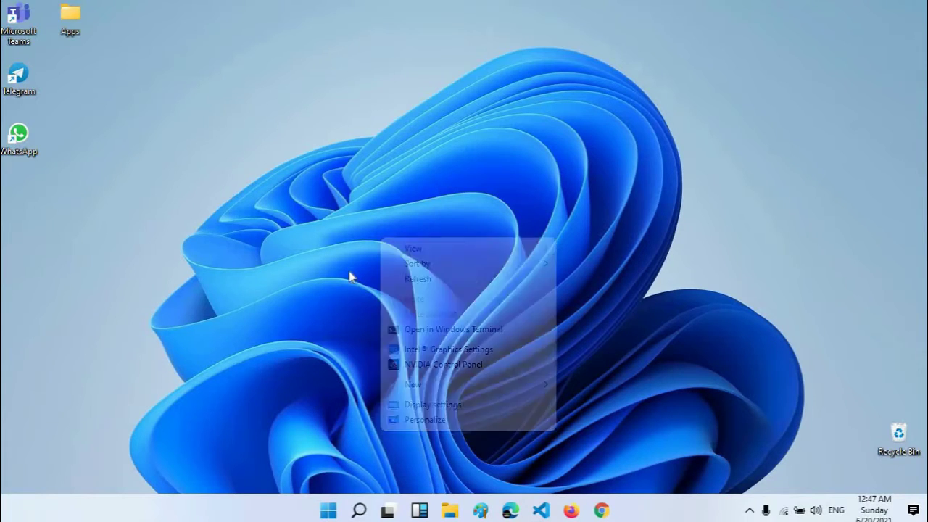
left_click(423, 421)
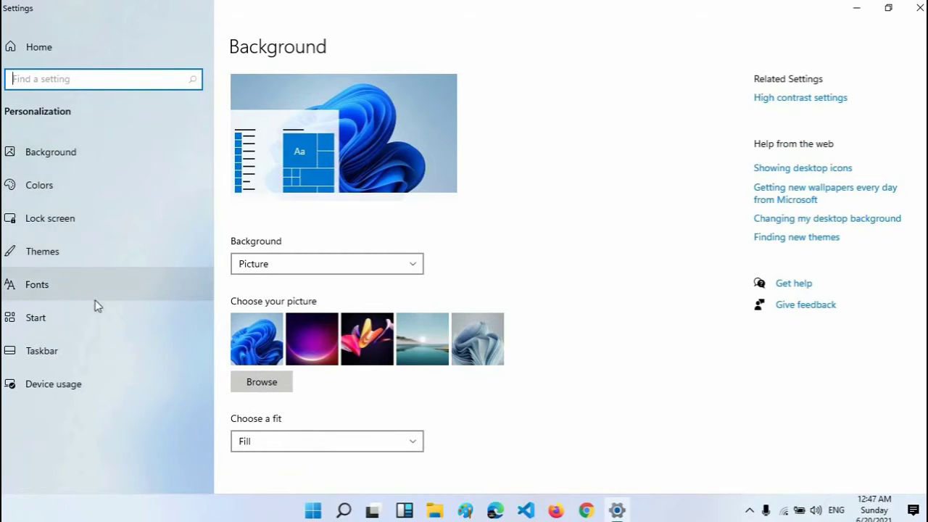
left_click(105, 324)
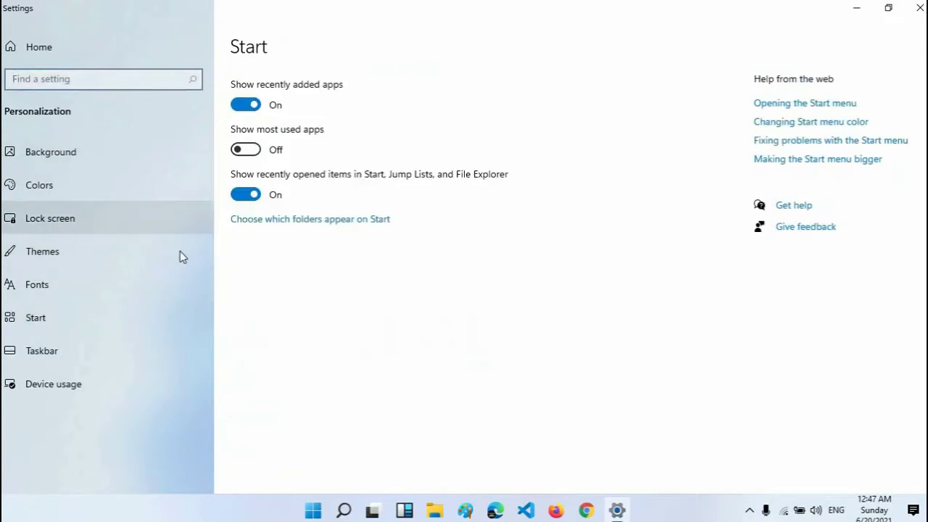
left_click(112, 357)
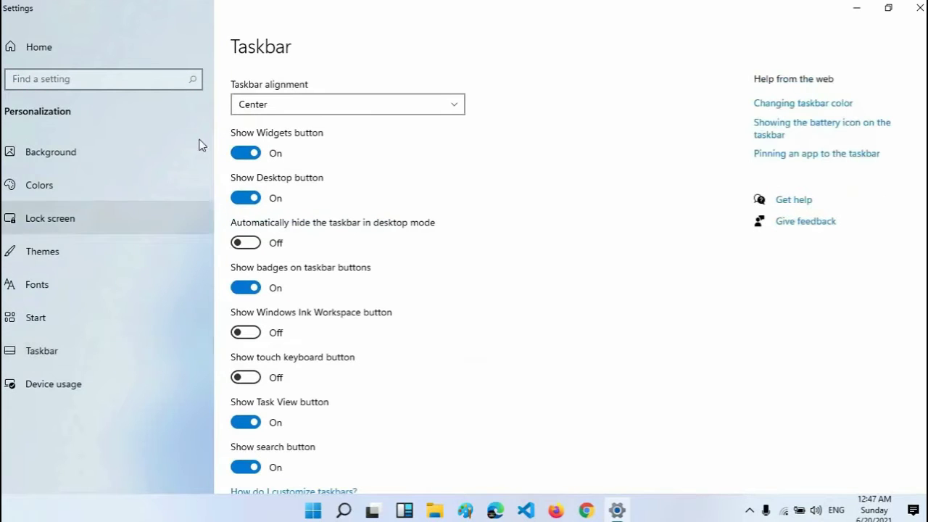
Switch the taskbar alignment to Left and back to Center
left_click(298, 108)
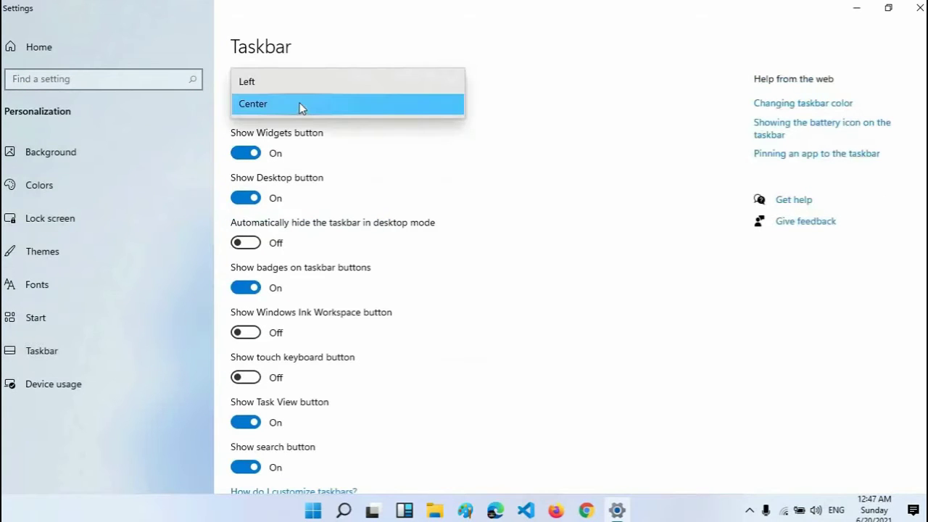
left_click(287, 84)
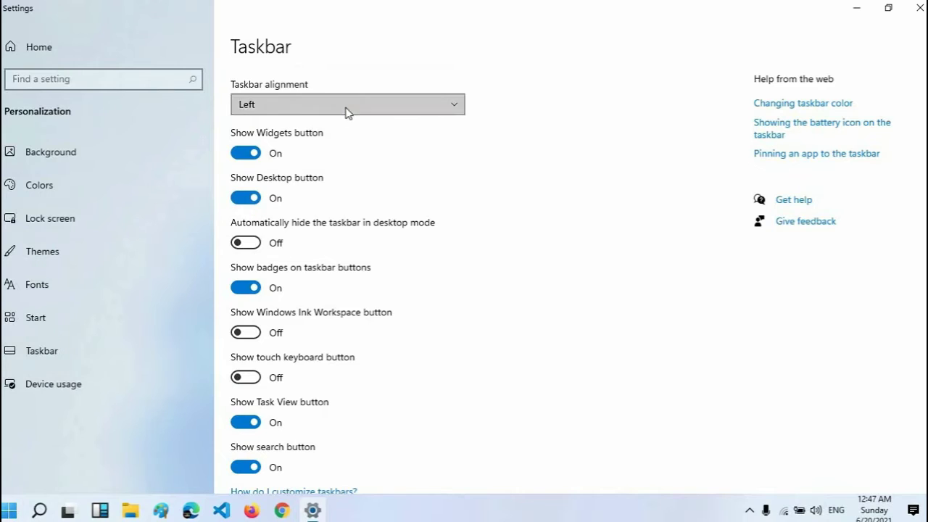
left_click(345, 112)
left_click(349, 130)
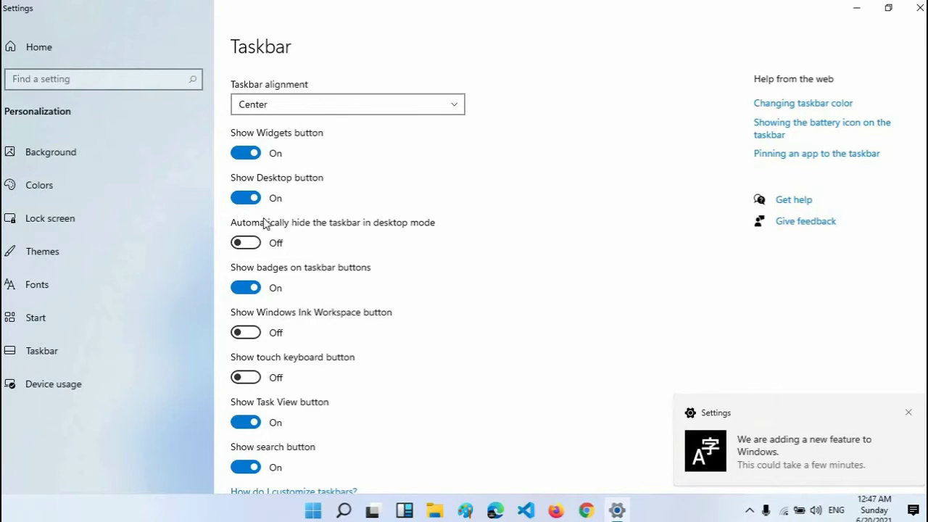
Set the Windows color mode to Dark in the Colors settings
left_click(157, 202)
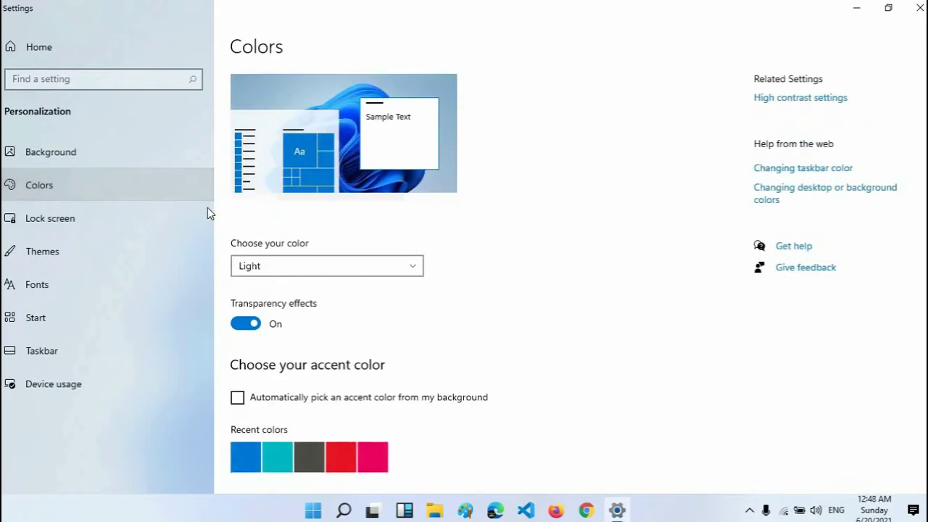
left_click(355, 272)
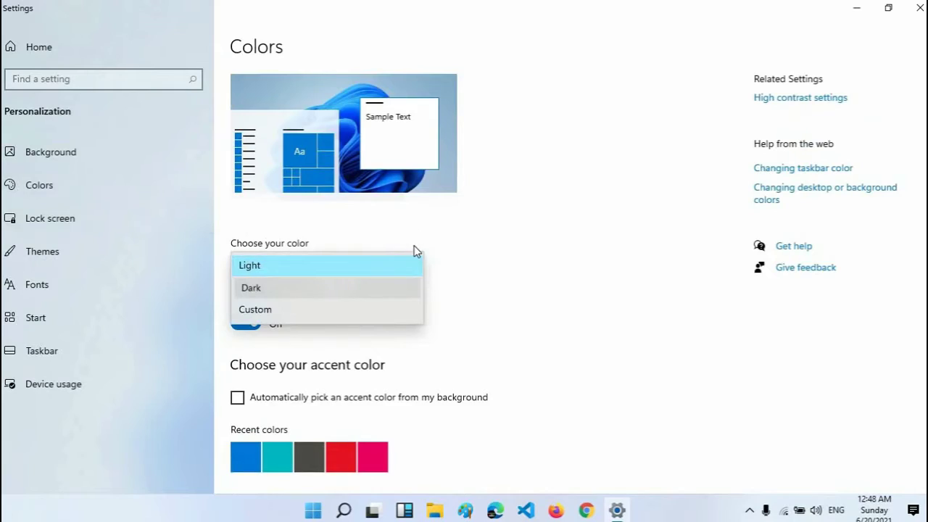
key("Return")
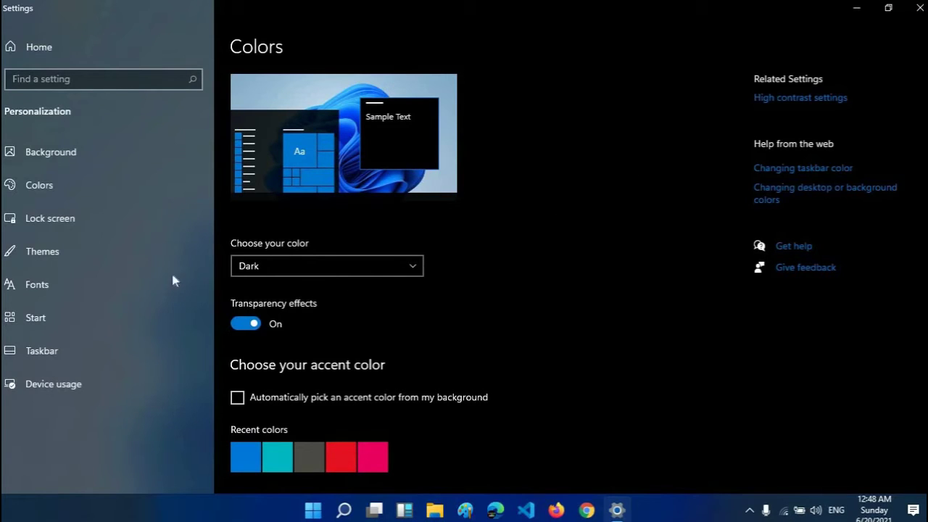
Look through the available desktop themes in the Themes settings
left_click(77, 256)
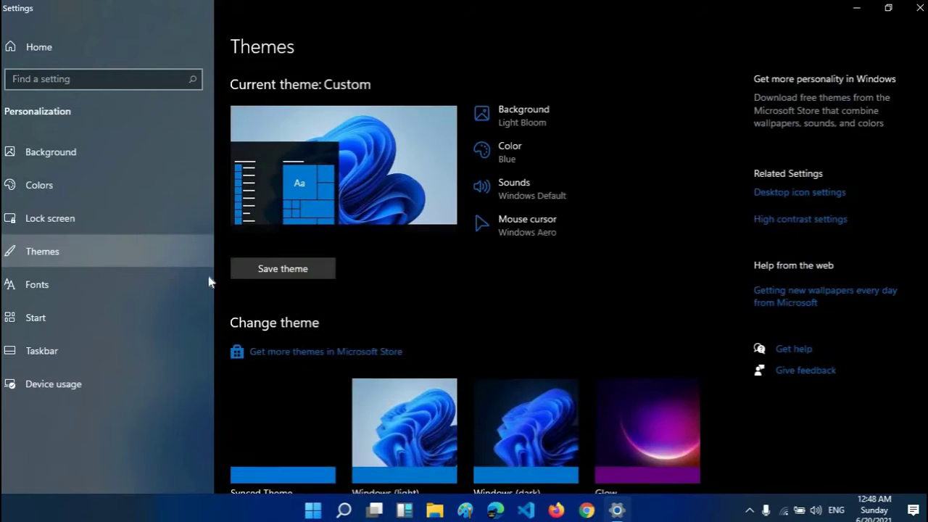
scroll(376, 359, "down", 2)
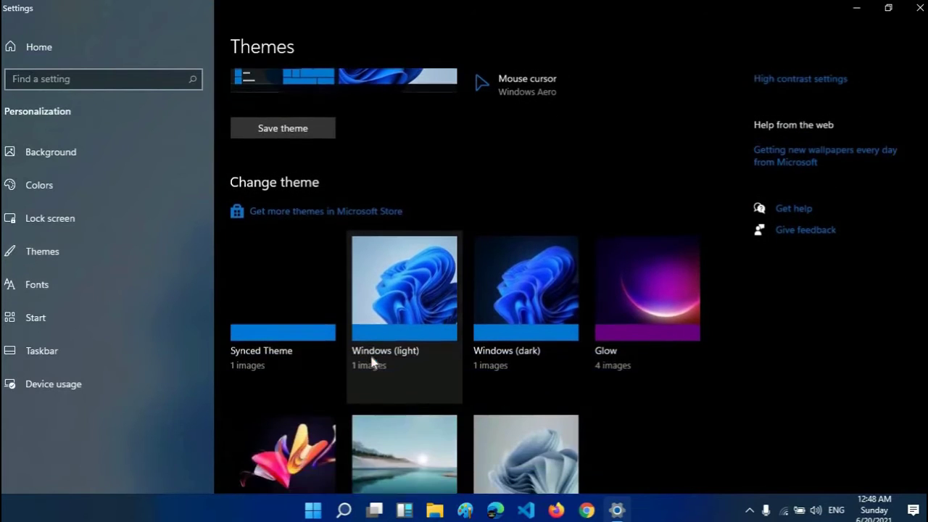
scroll(353, 346, "down", 1)
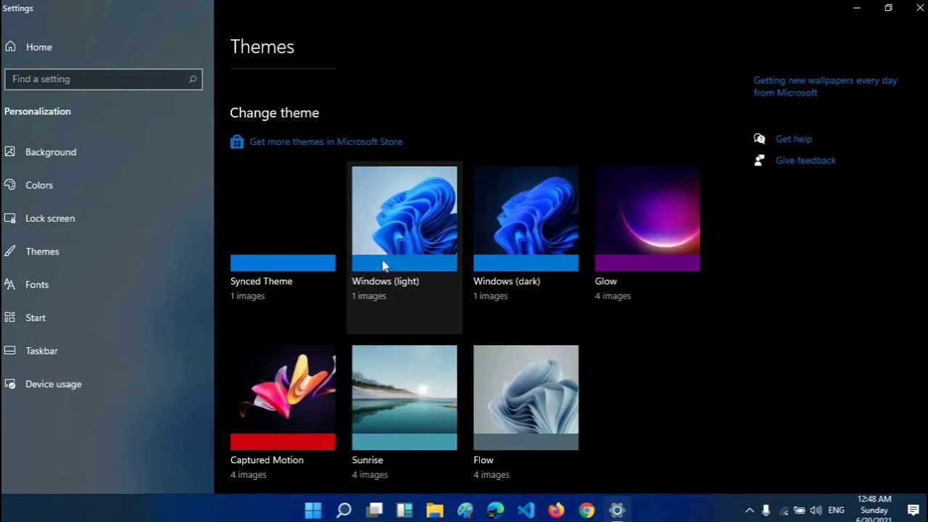
Close Settings and refresh the desktop
left_click(918, 10)
right_click(492, 275)
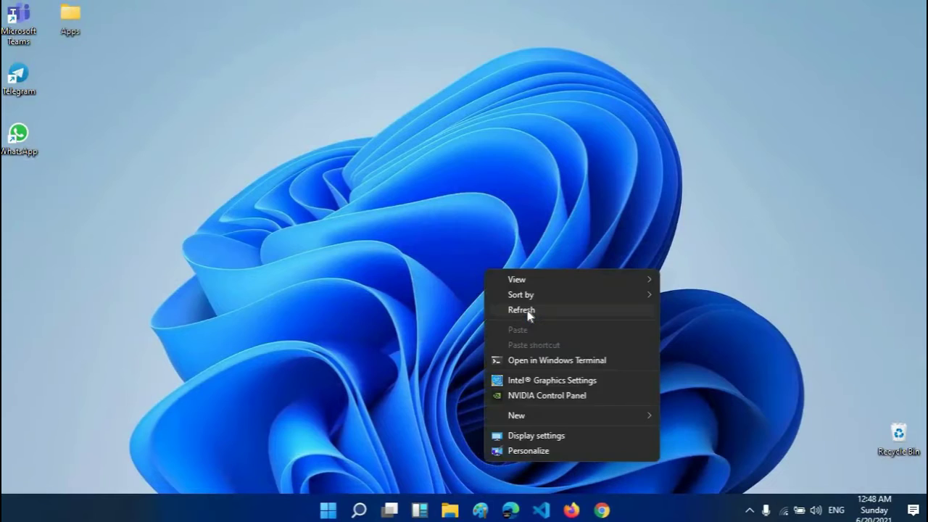
left_click(527, 311)
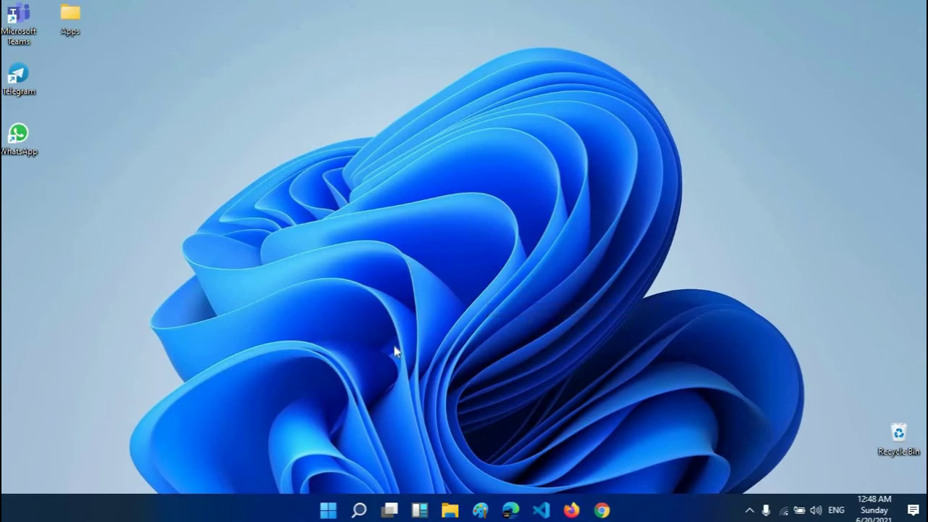
Examine the Start menu's pinned apps and full app list, and dismiss the menu
left_click(328, 511)
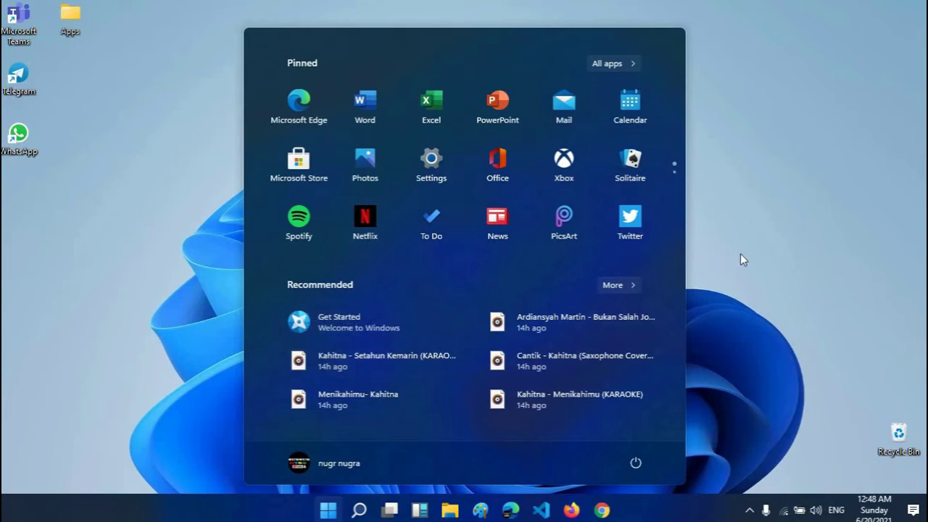
left_click(635, 65)
scroll(356, 250, "down", 2)
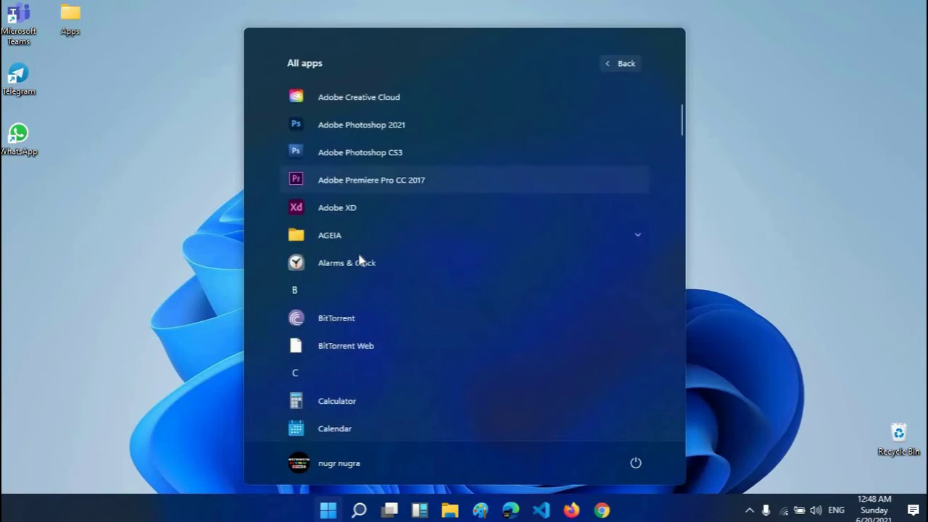
scroll(357, 259, "up", 1)
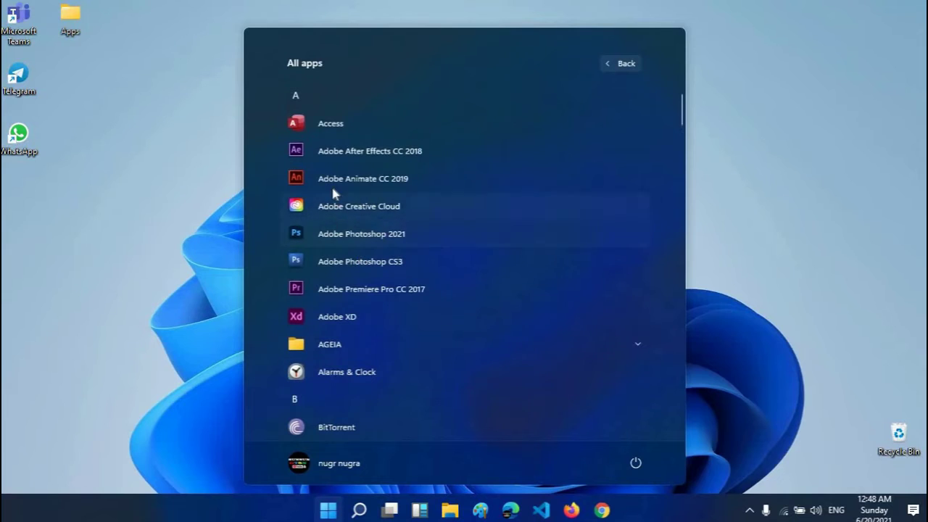
left_click(613, 66)
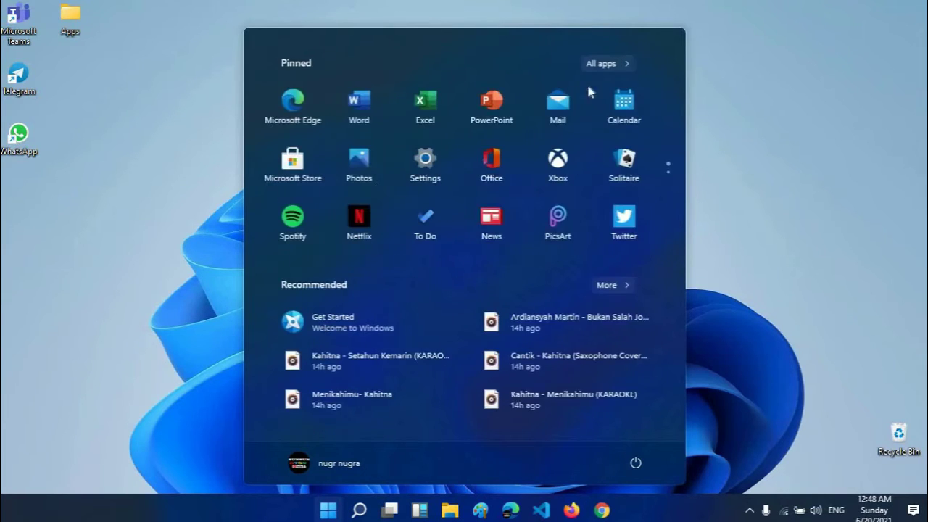
left_click(197, 191)
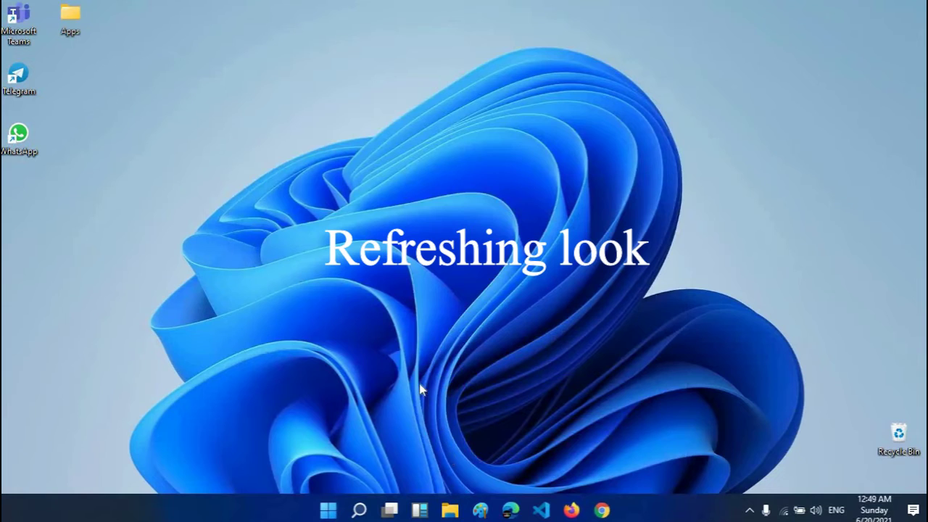
Show This PC in a maximized File Explorer window with its layout set to Large icons
left_click(449, 509)
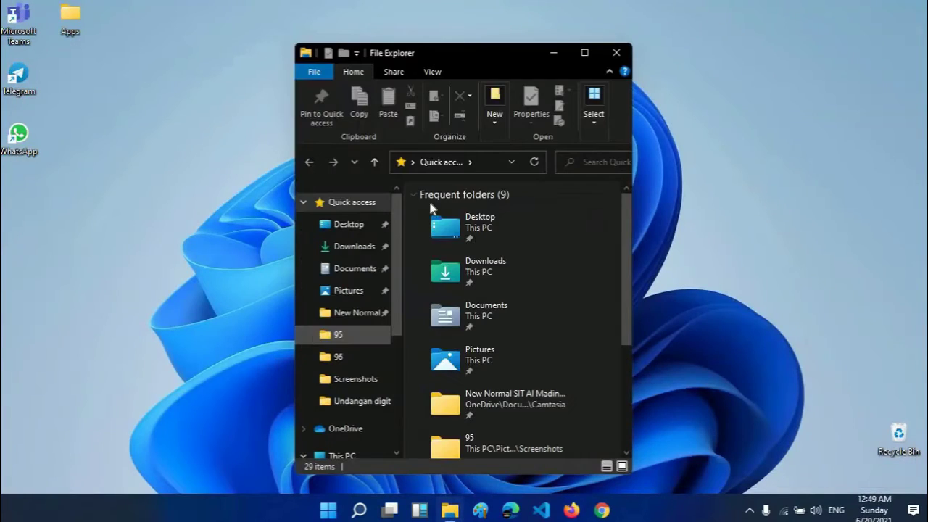
left_click(584, 53)
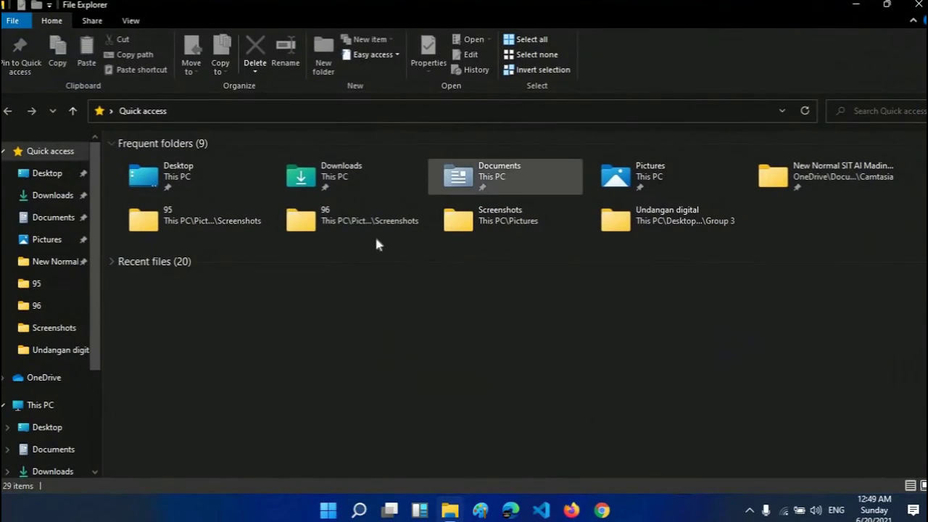
left_click(58, 406)
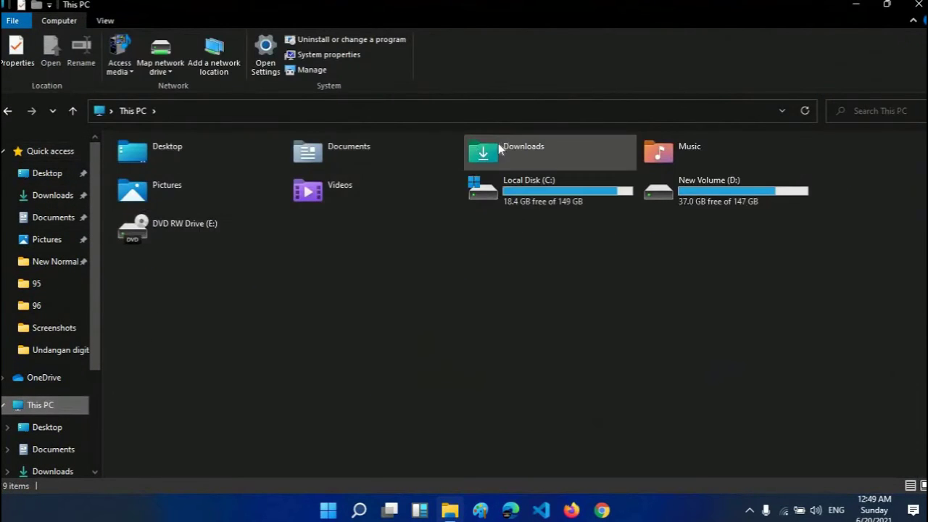
left_click(106, 21)
left_click(216, 41)
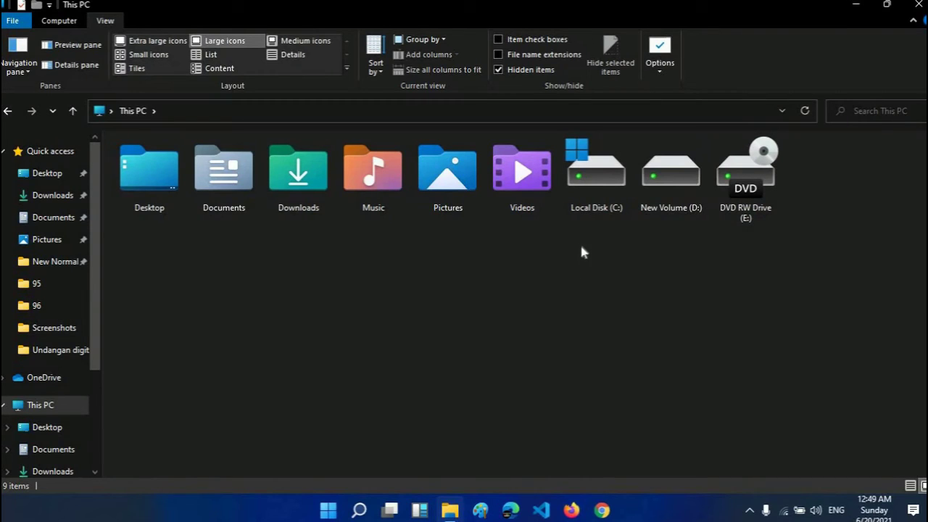
Try resizing the This PC window and snapping it to half the screen with the snap layouts, and close it
left_click(885, 6)
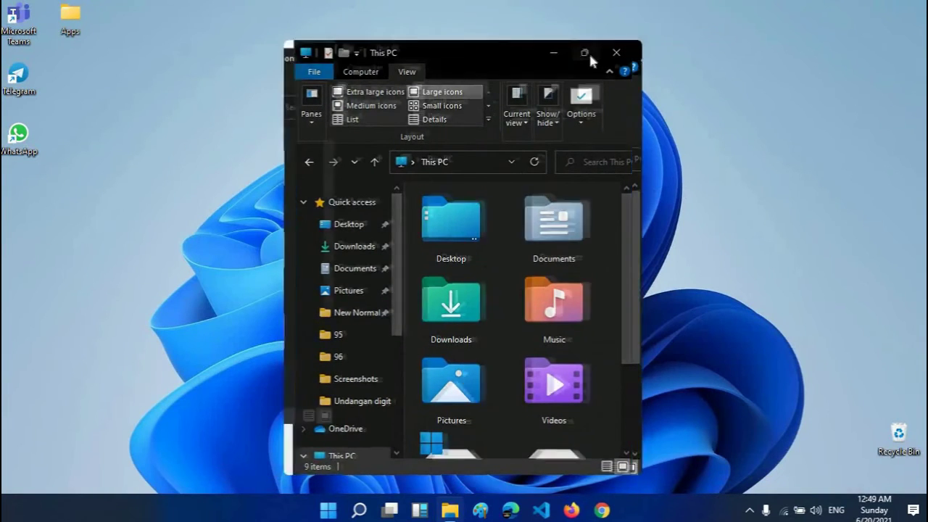
left_click(588, 52)
mouse_move(888, 7)
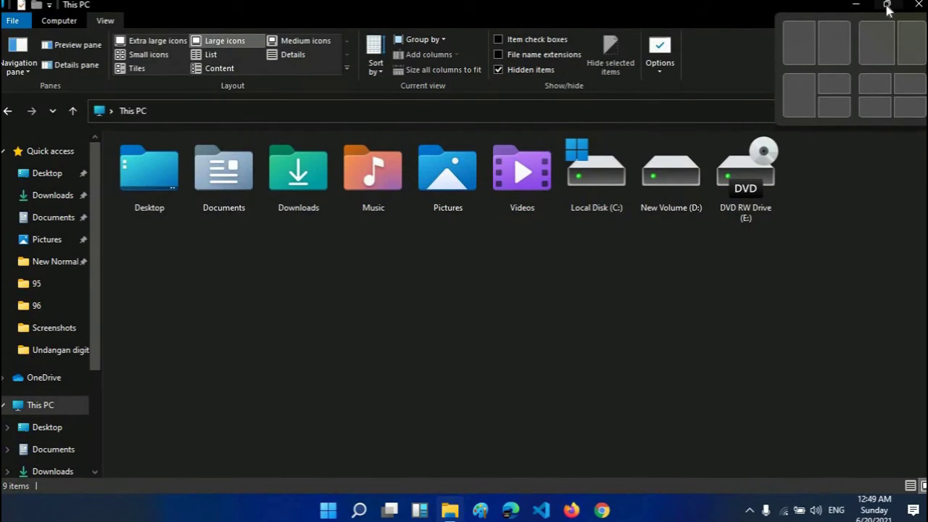
left_click(808, 45)
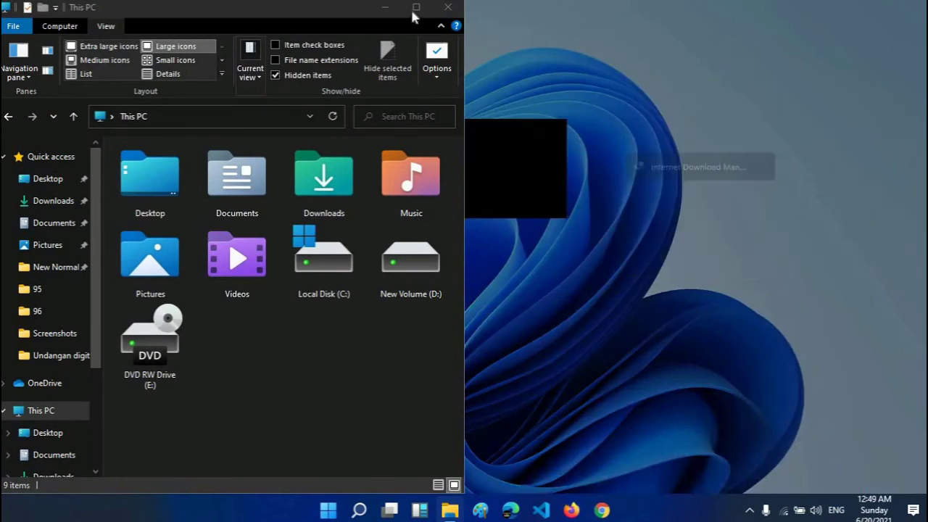
mouse_move(414, 10)
left_click(400, 40)
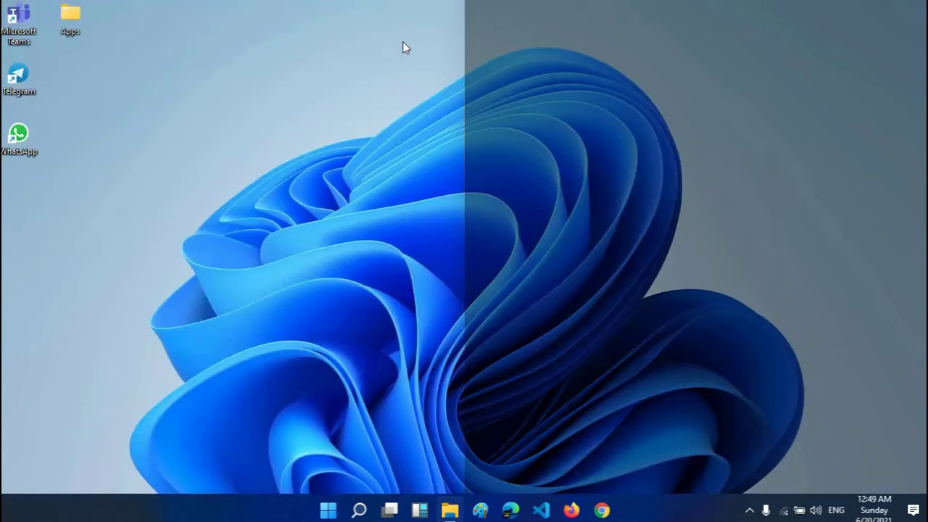
left_click(887, 8)
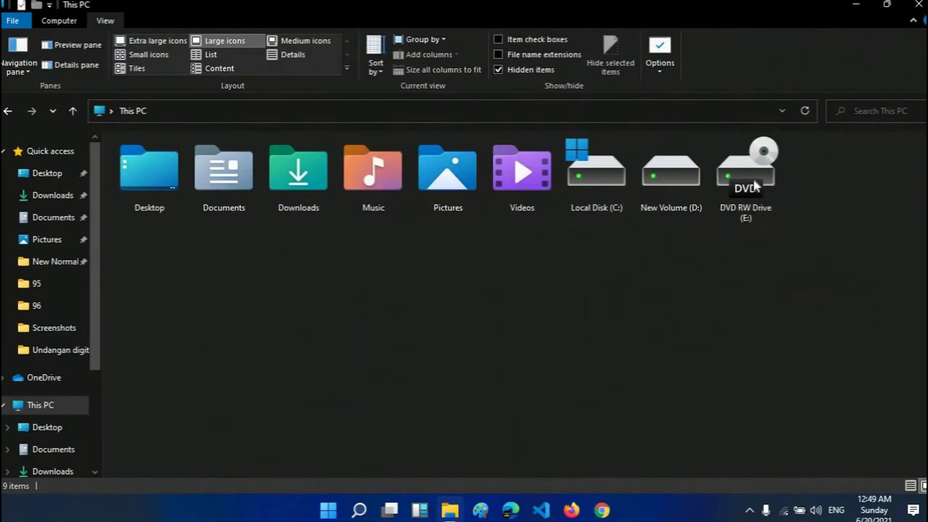
left_click(916, 5)
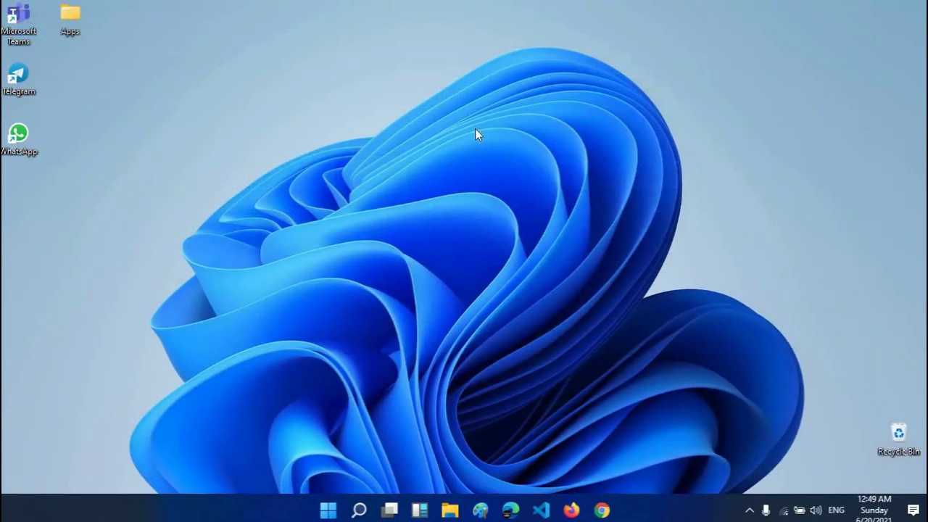